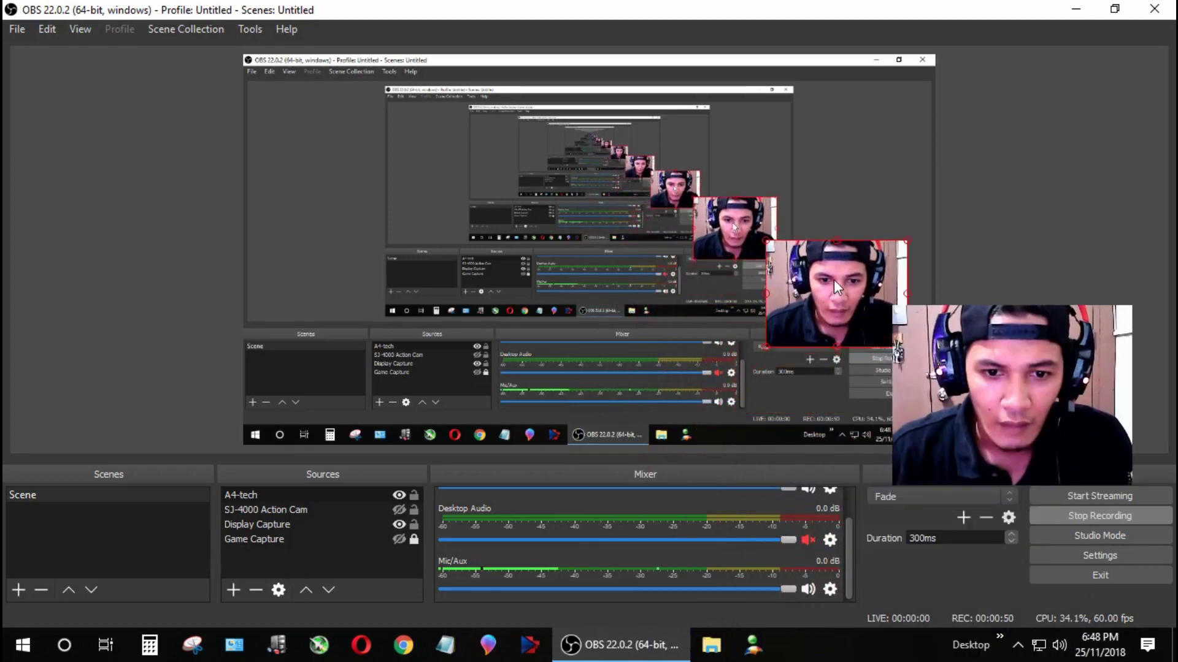
# Drag the A4-tech webcam image to the upper right and shrink it into the corner.
pyautogui.moveTo(834, 279); pyautogui.dragTo(812, 147)
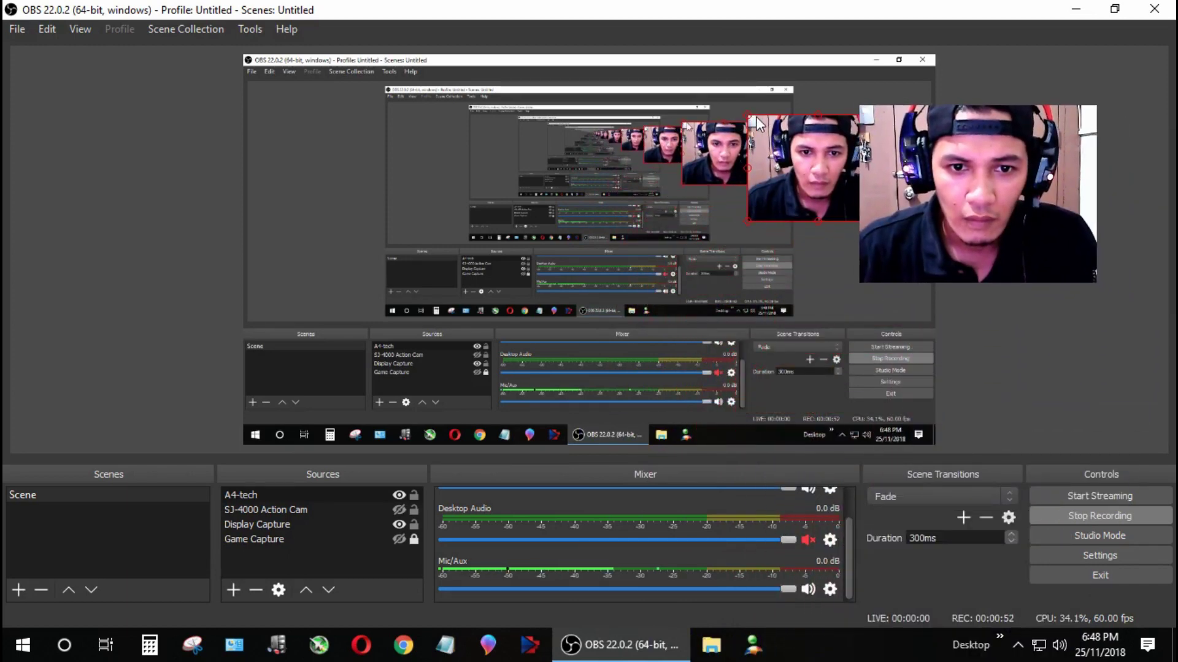
pyautogui.moveTo(755, 116); pyautogui.dragTo(785, 144)
pyautogui.moveTo(829, 177); pyautogui.dragTo(846, 147)
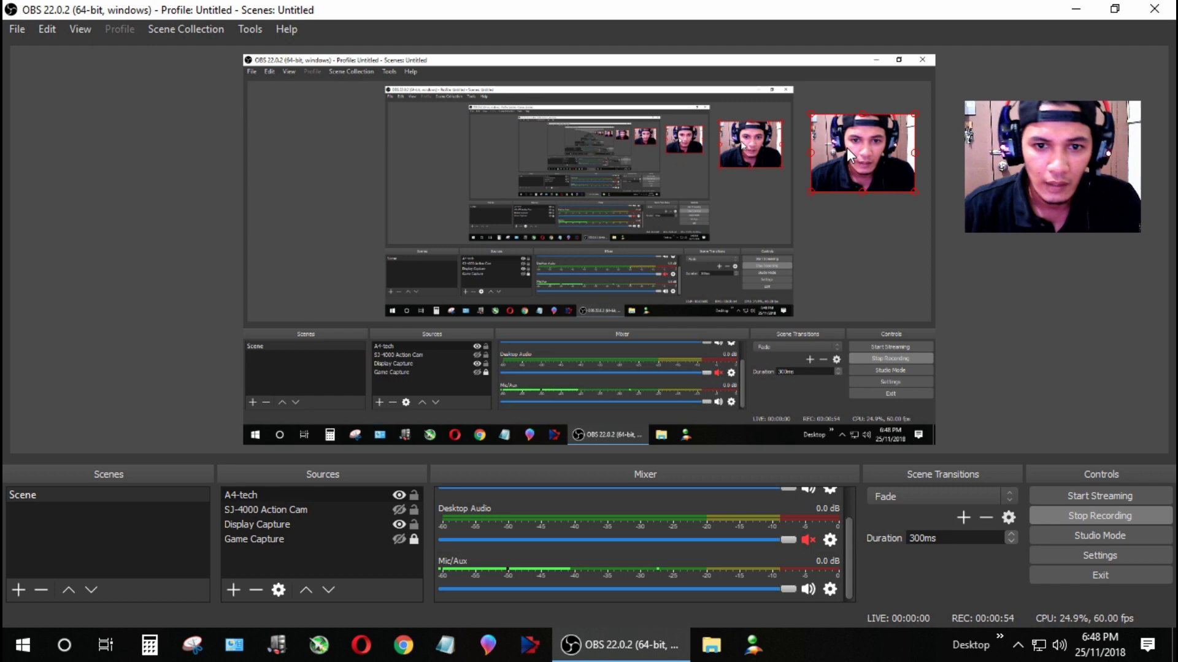
# Select and deselect the A4-tech source several times to check its new placement.
pyautogui.click(340, 494)
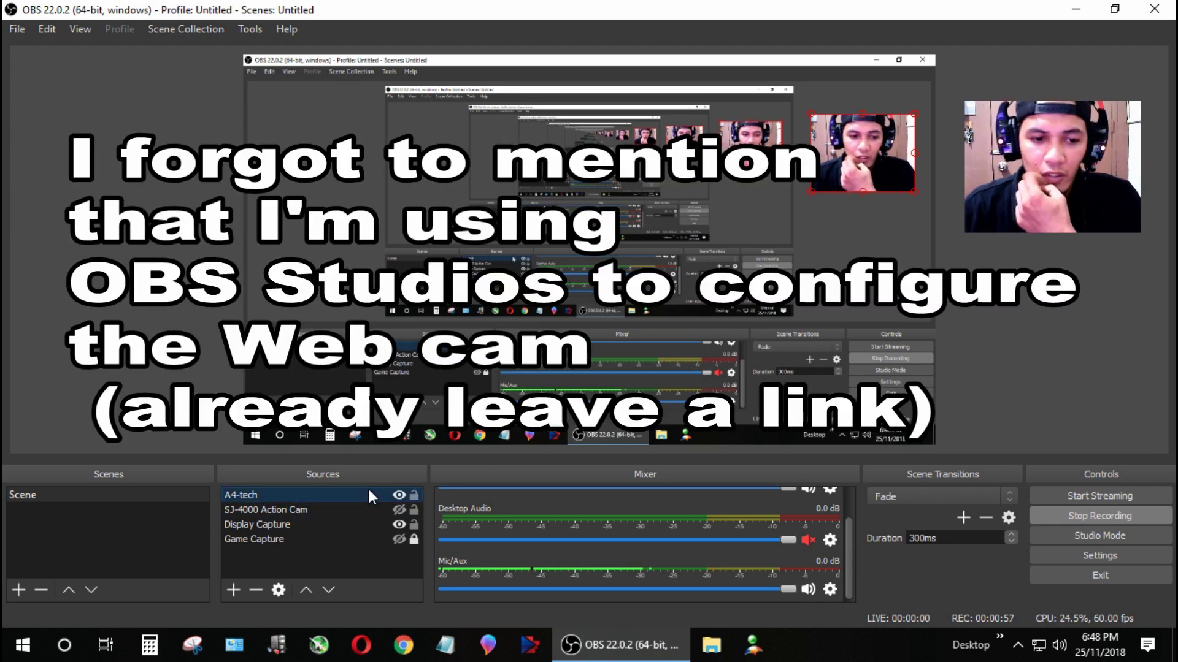
pyautogui.click(407, 454)
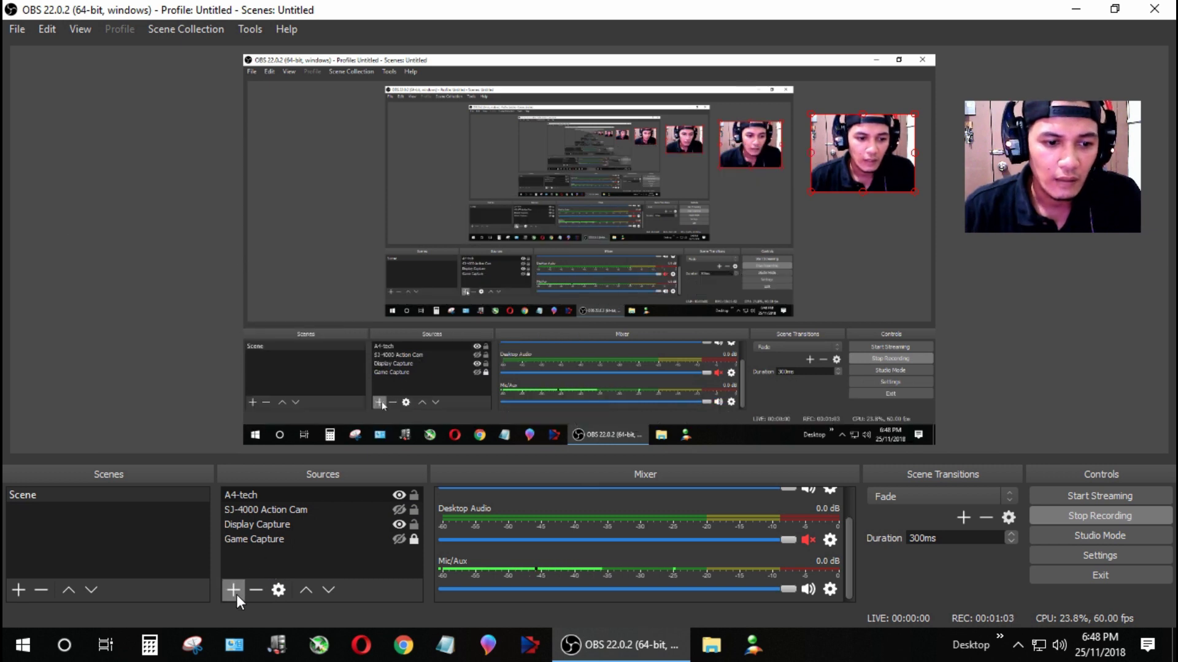
pyautogui.click(248, 499)
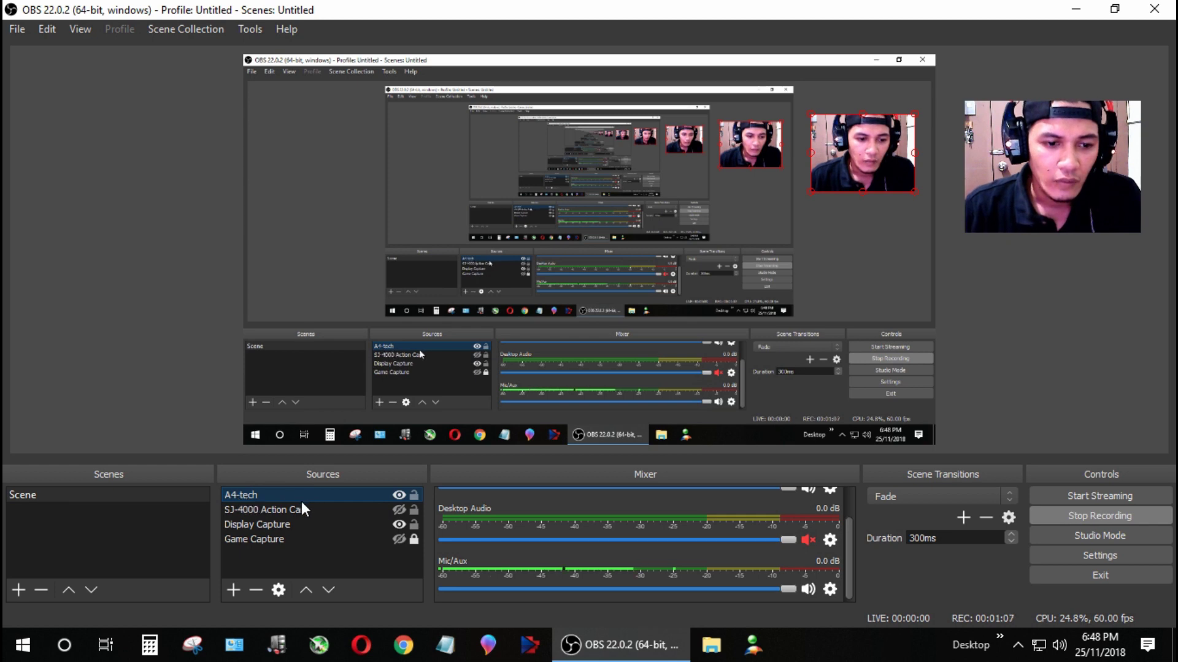
pyautogui.click(282, 558)
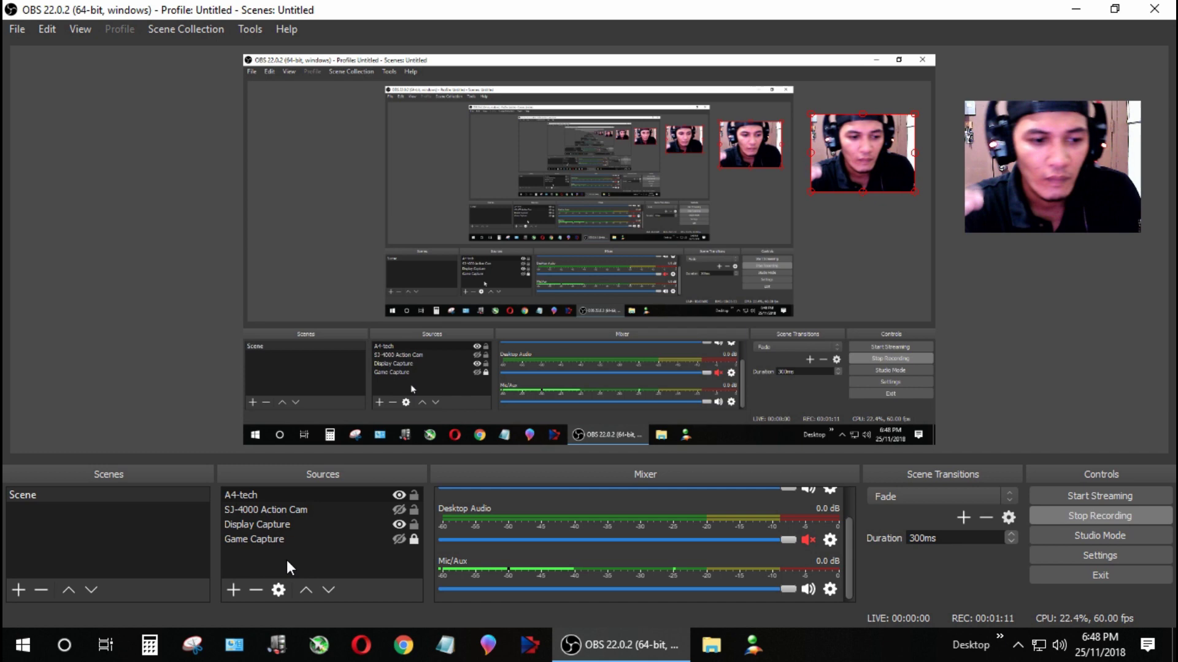
pyautogui.click(266, 494)
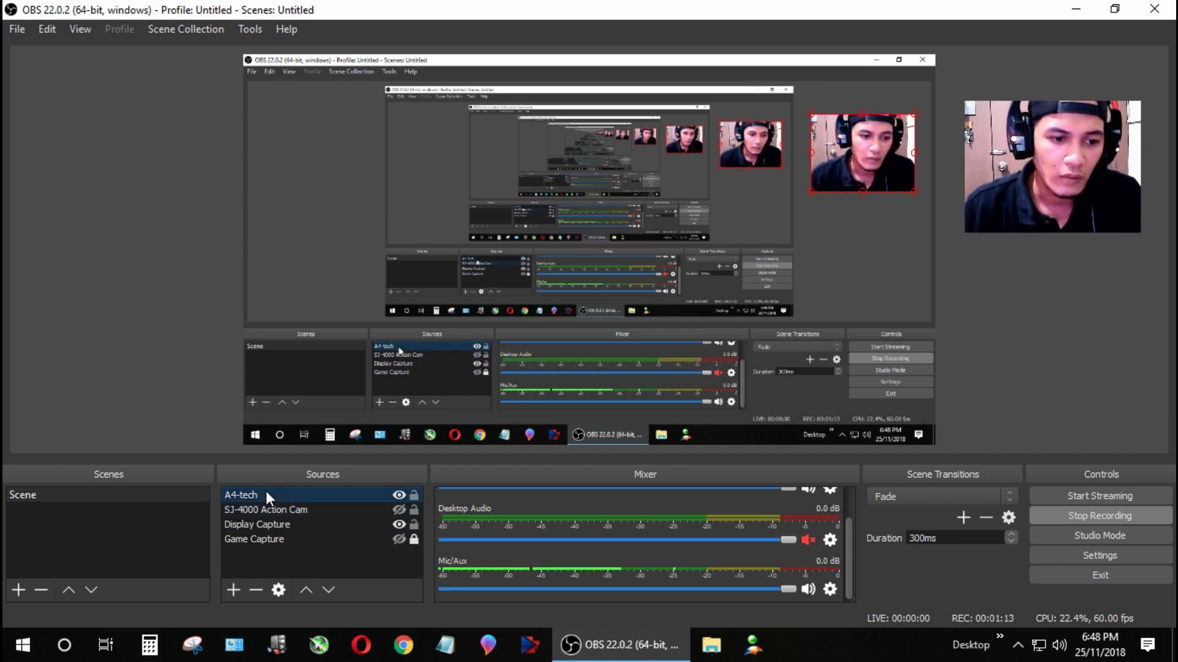
pyautogui.click(267, 552)
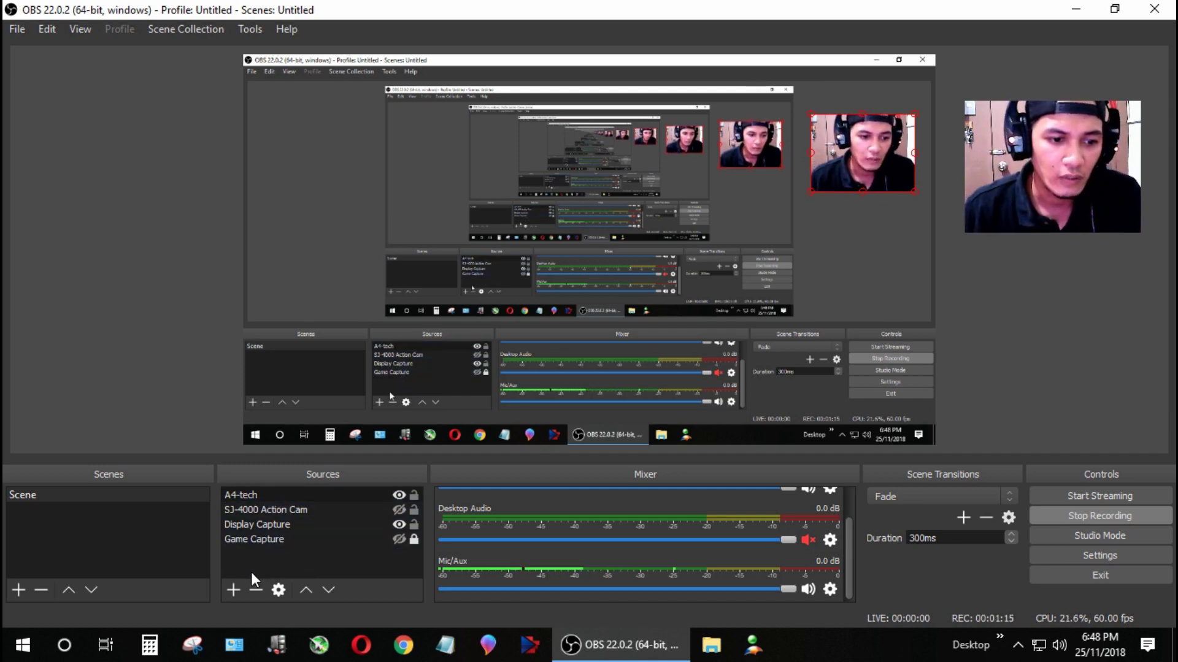
pyautogui.rightClick(260, 565)
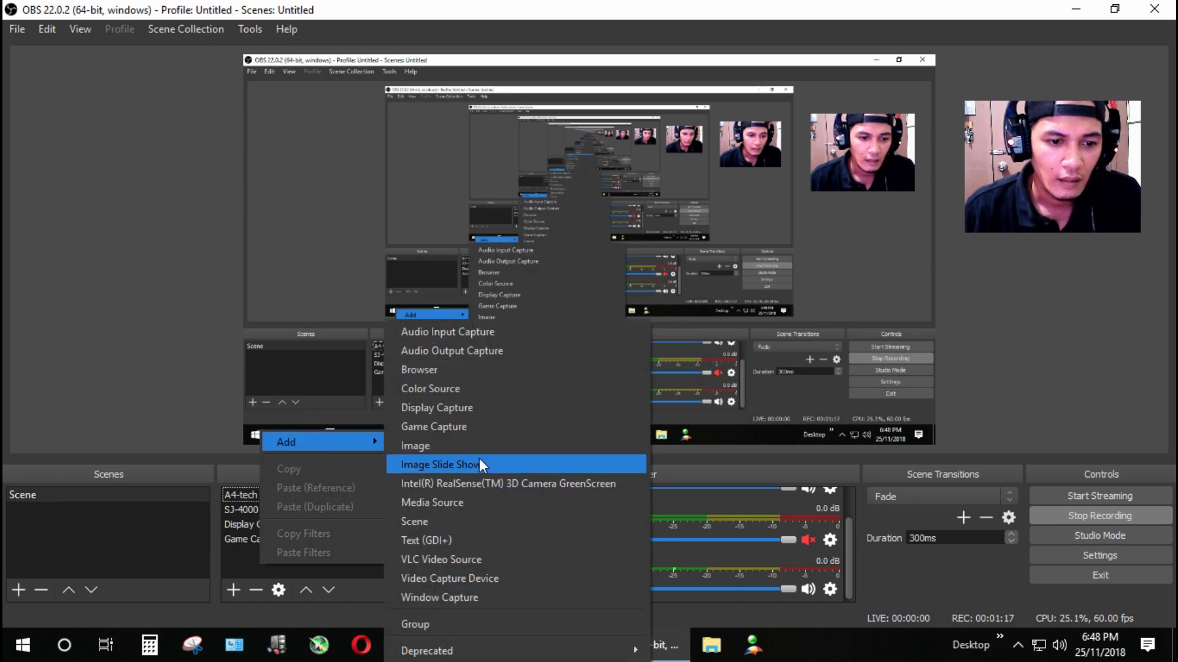
pyautogui.rightClick(237, 568)
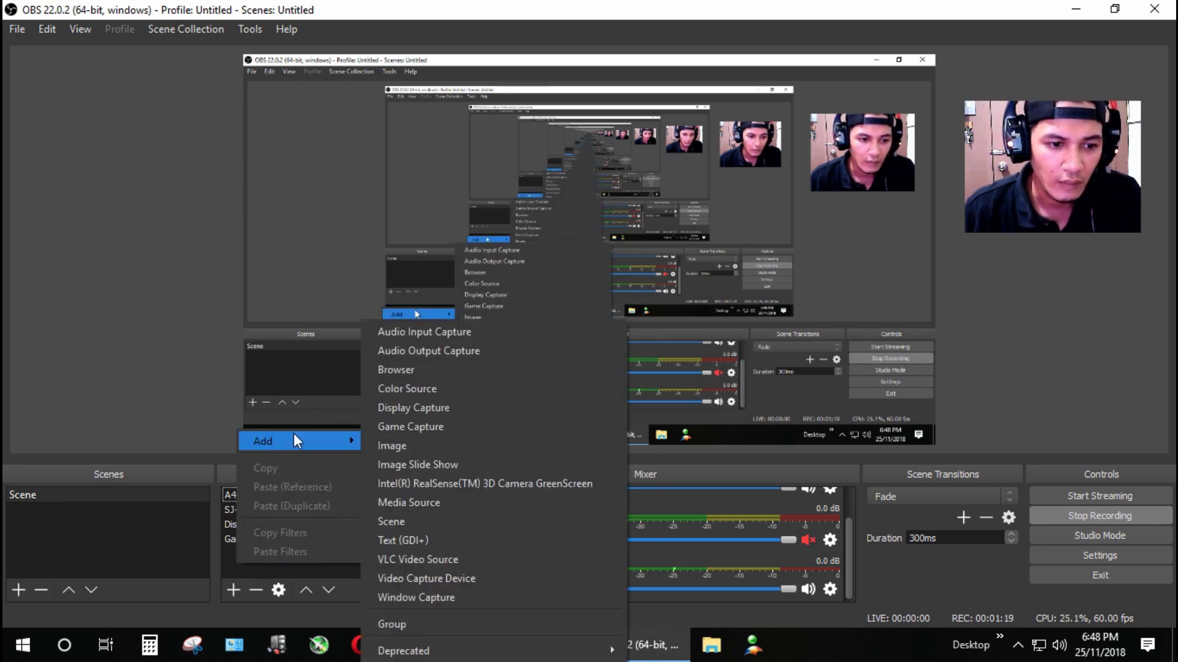
pyautogui.moveTo(334, 446)
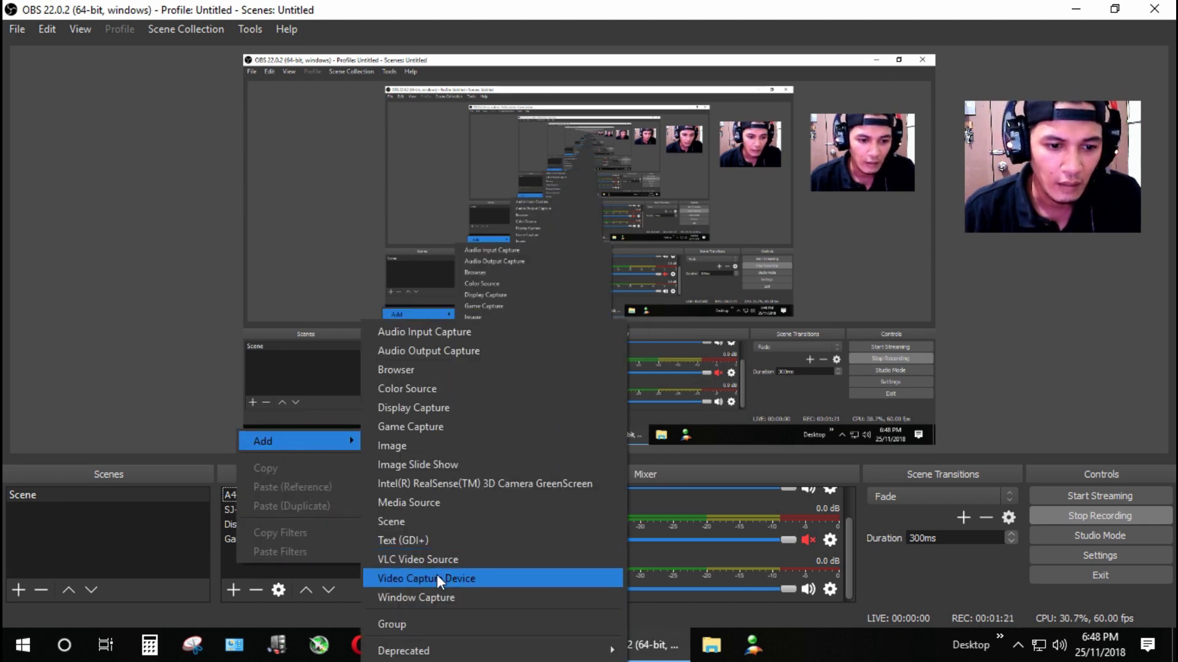
pyautogui.click(477, 578)
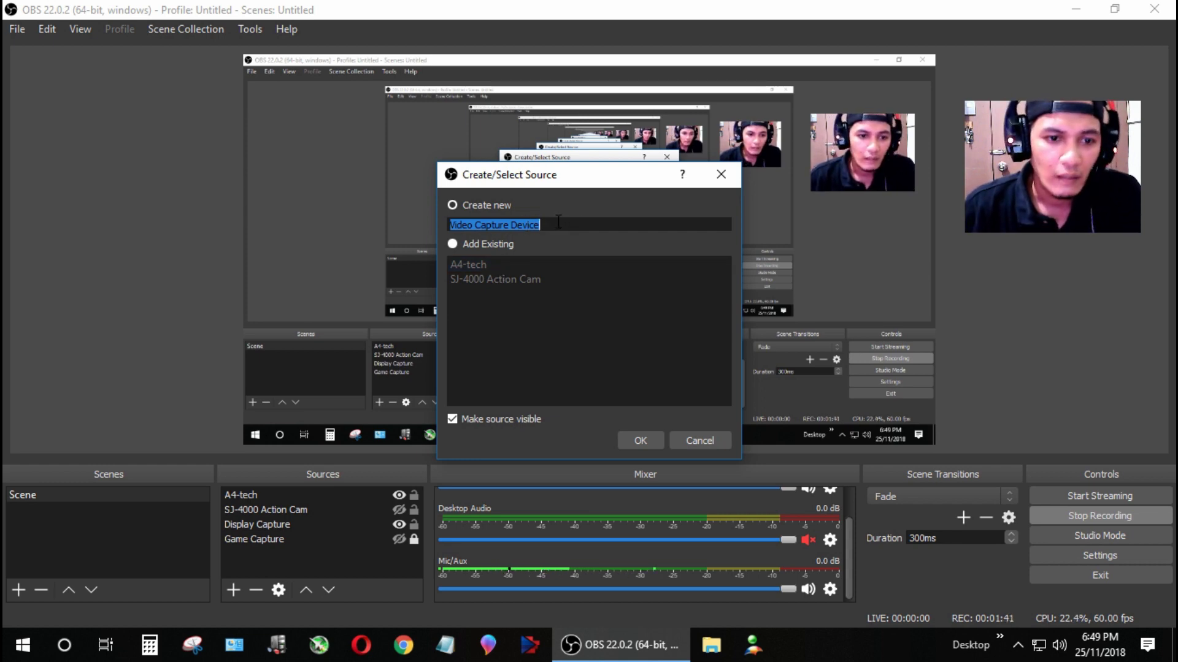
pyautogui.moveTo(551, 229); pyautogui.dragTo(440, 221)
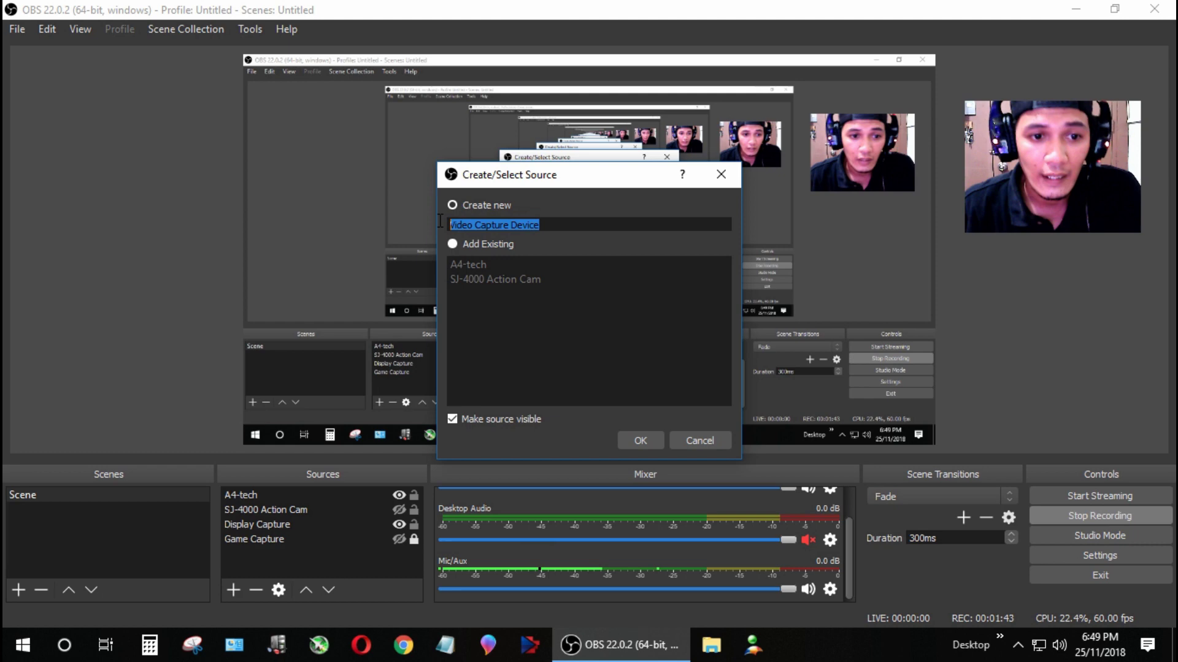
pyautogui.write('a')
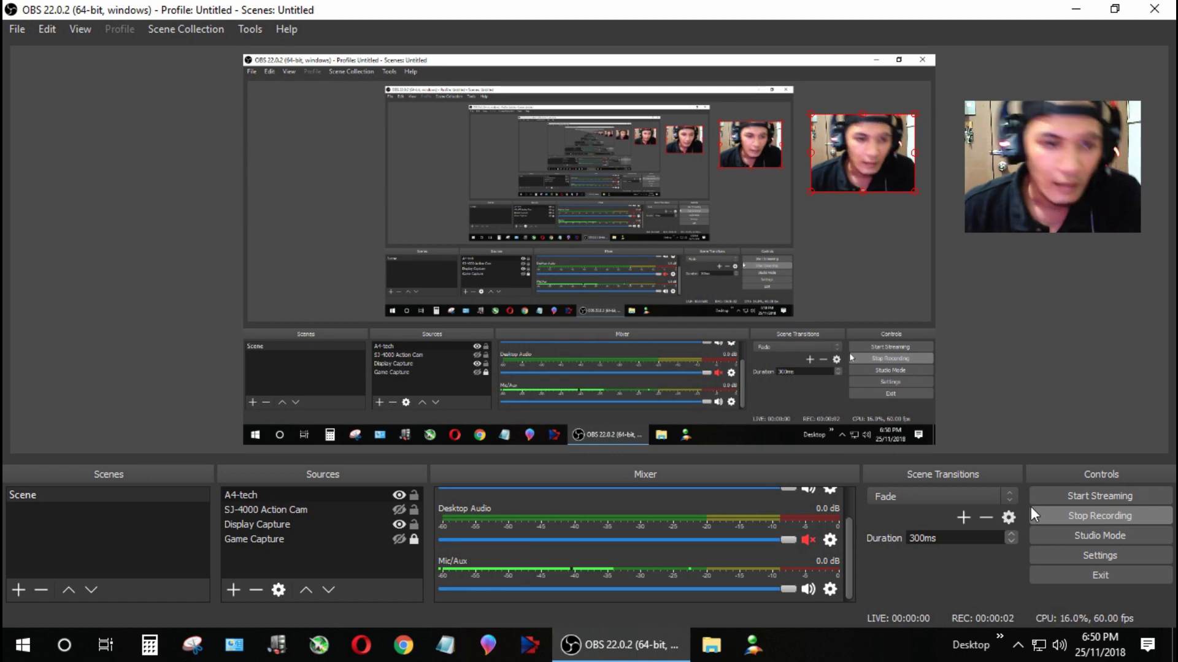
# Open the A4-tech properties, keep Device Default resolution, and open Configure Video.
pyautogui.click(383, 496)
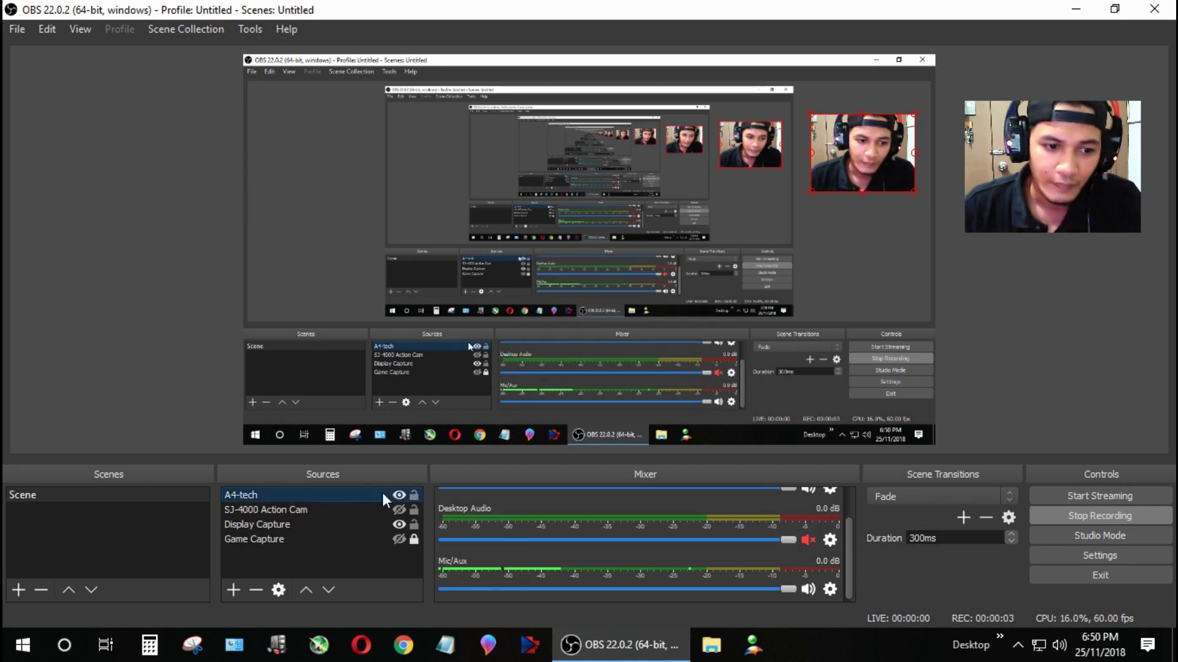
pyautogui.rightClick(344, 495)
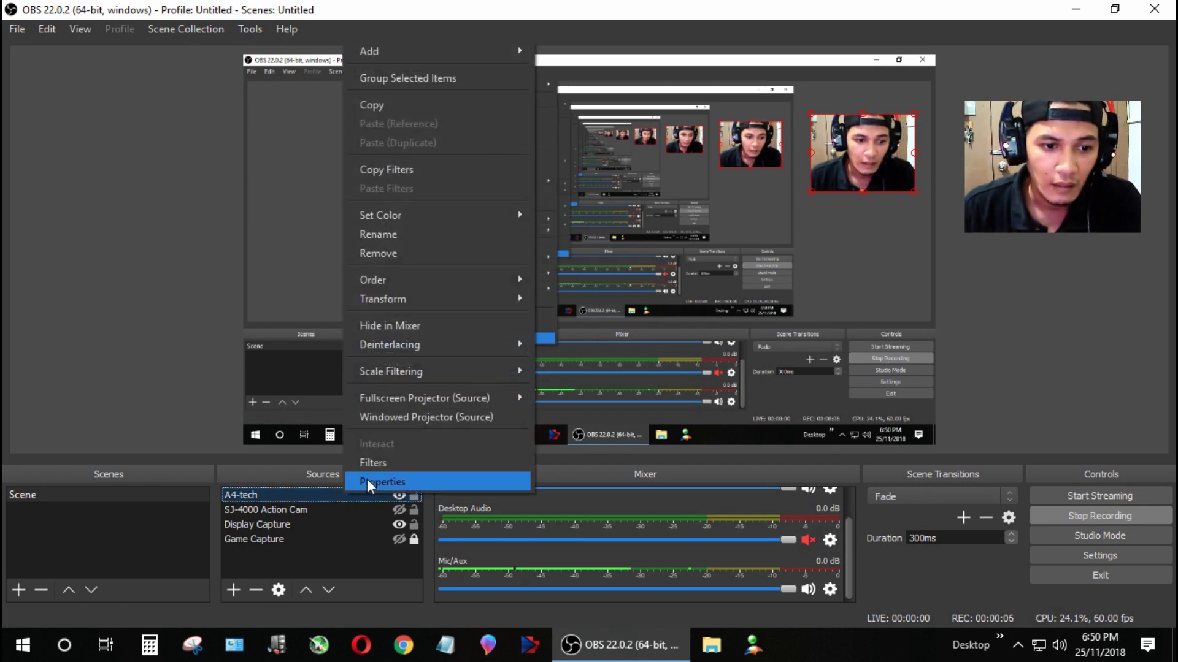
pyautogui.click(367, 480)
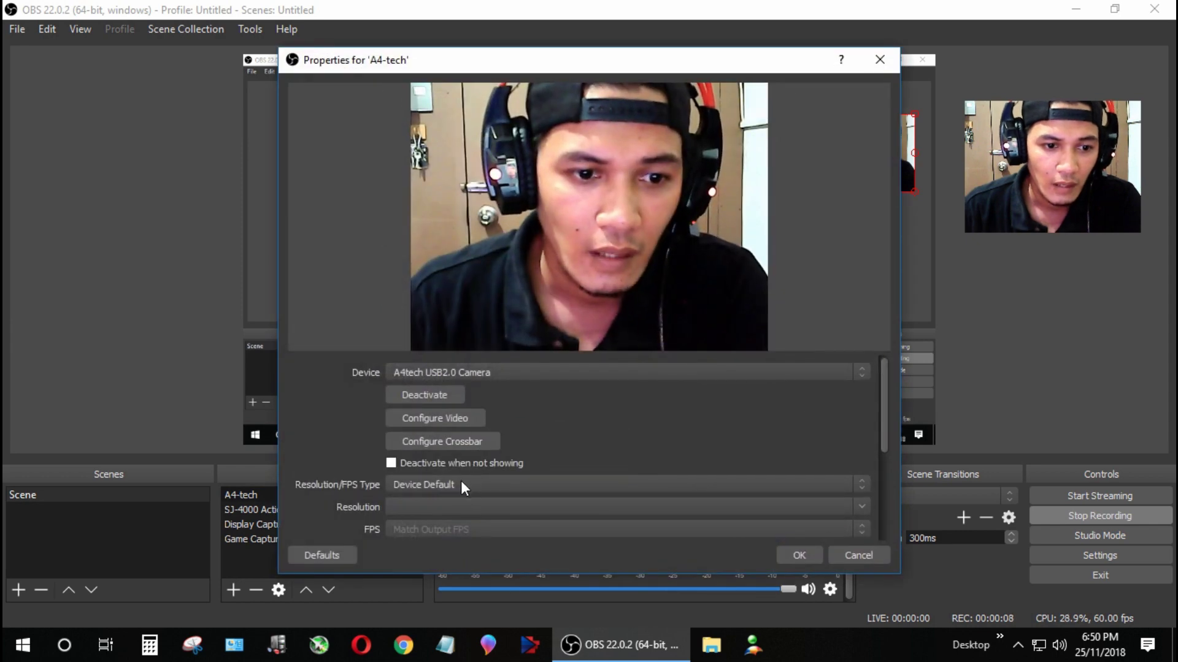
pyautogui.click(471, 485)
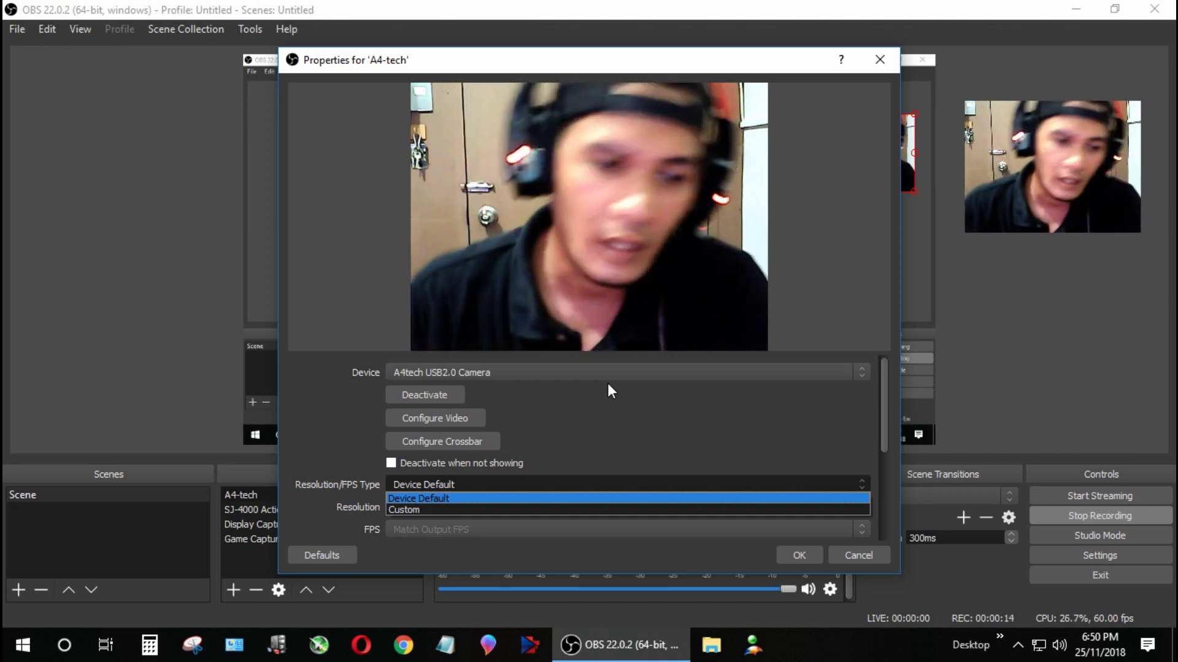
pyautogui.click(510, 484)
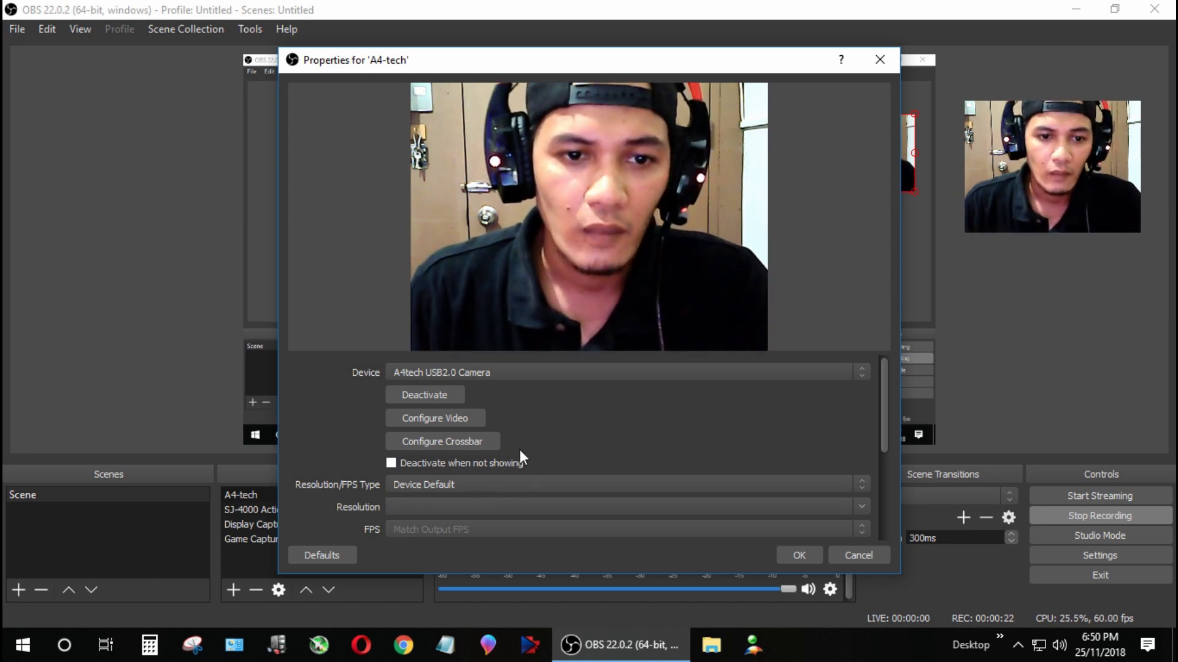
pyautogui.click(451, 421)
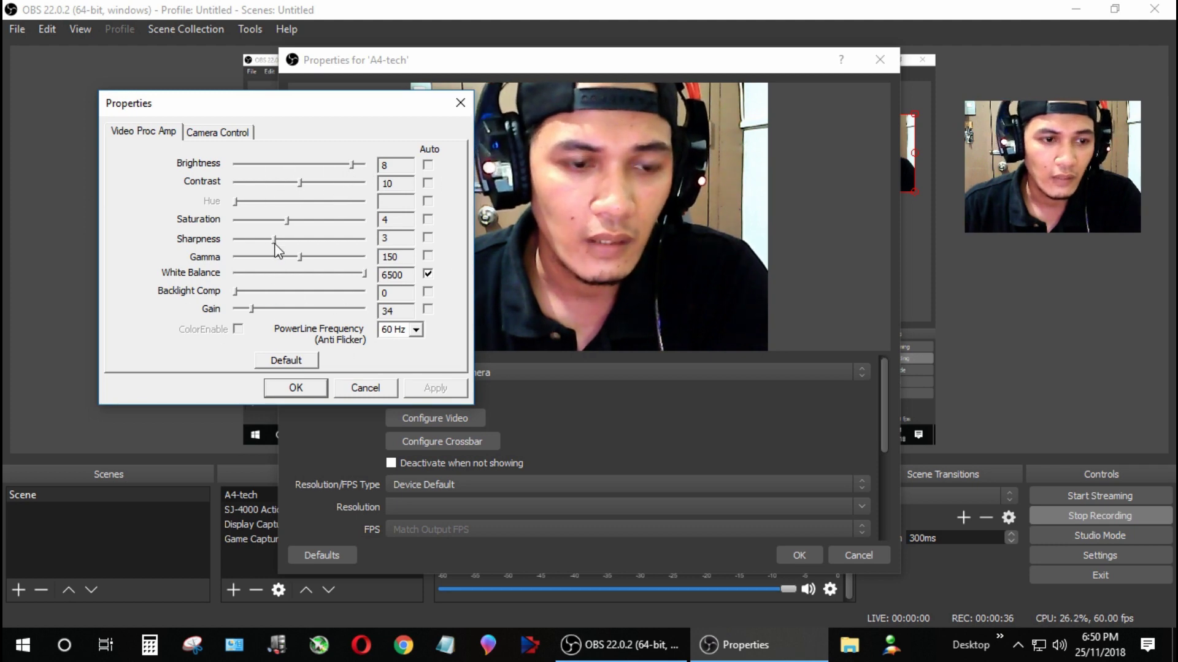
# Show the webcam's Camera Control settings, where exposure reads -8 on auto.
pyautogui.click(230, 135)
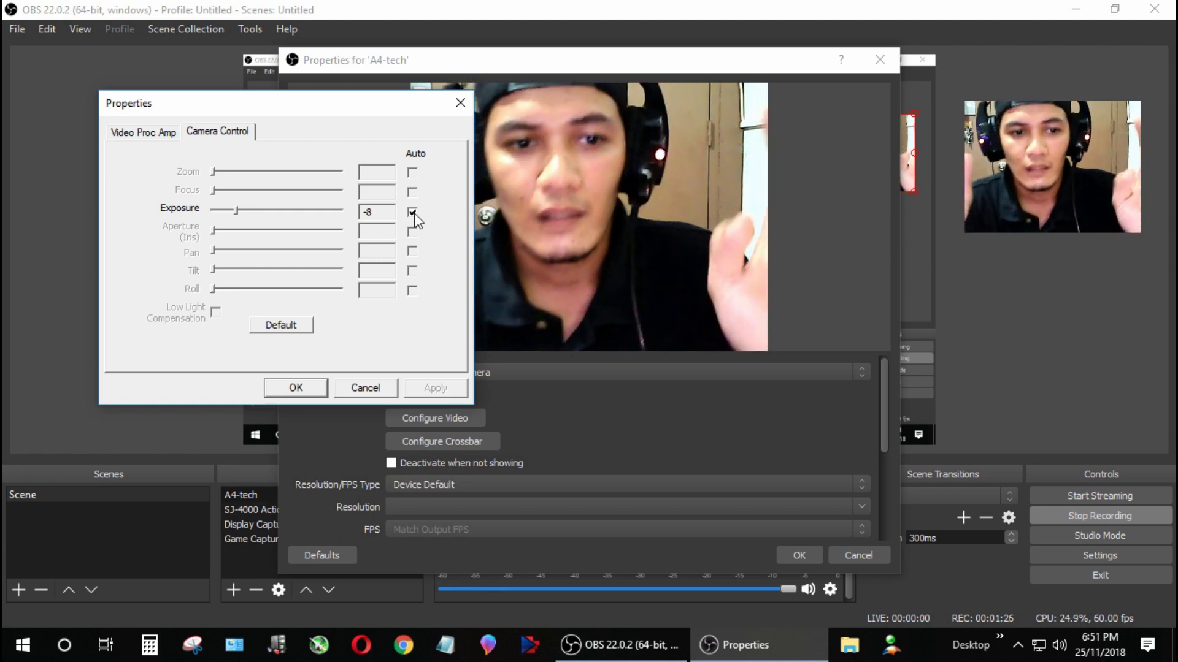
# Turn off automatic exposure for the A4-tech webcam and select the Exposure setting.
pyautogui.click(413, 212)
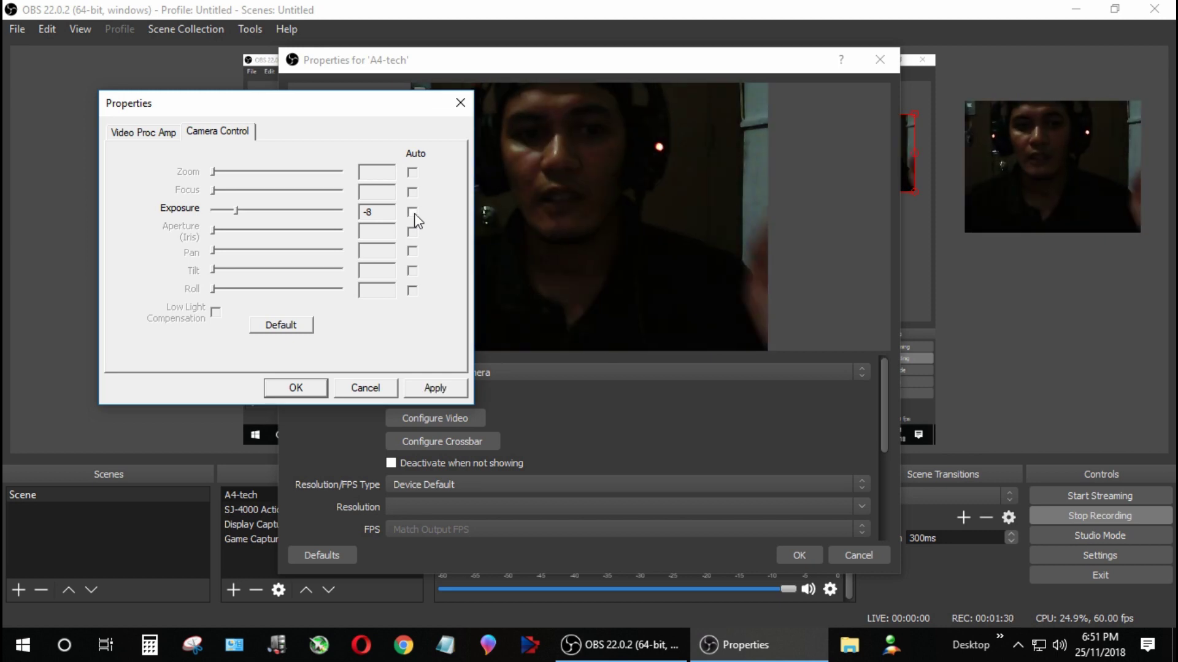
pyautogui.click(235, 208)
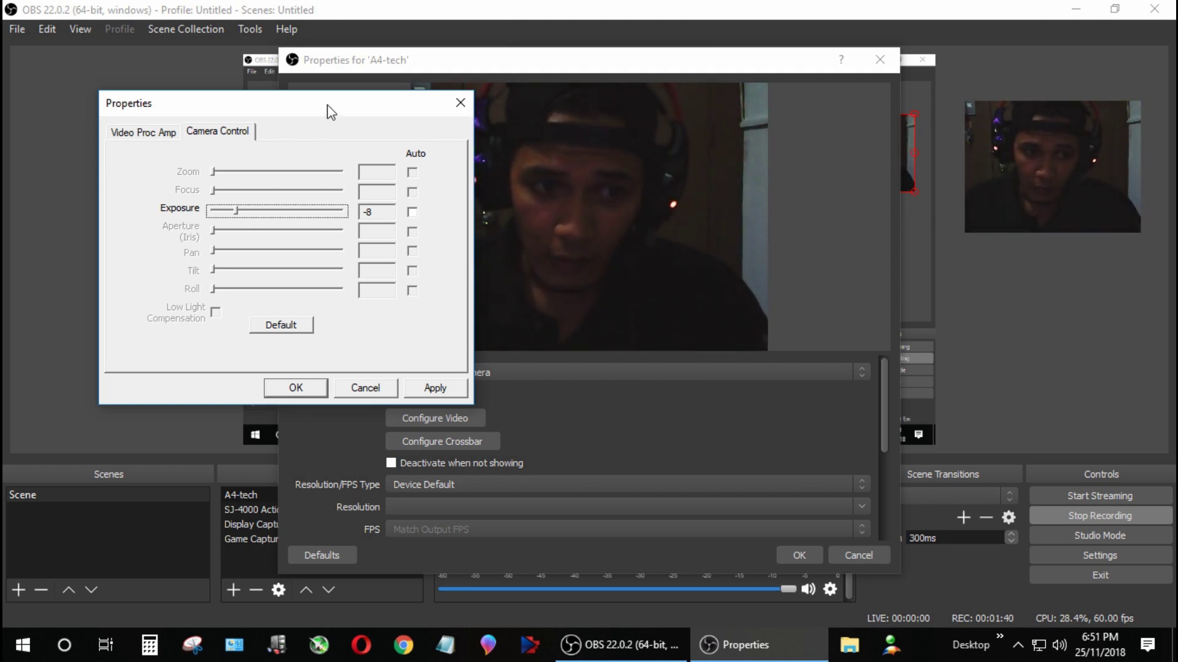
pyautogui.moveTo(327, 110); pyautogui.dragTo(248, 180)
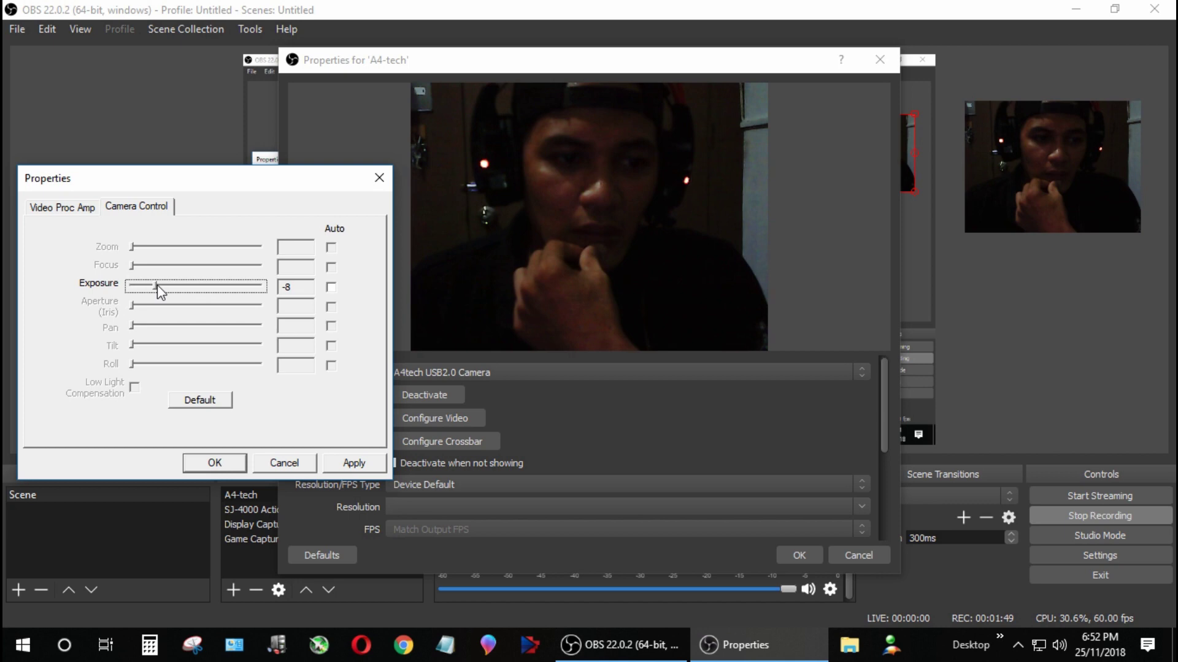
# Test exposure at 1, -2, -1 and -6, then settle on -8 and apply.
pyautogui.moveTo(157, 285); pyautogui.dragTo(259, 293)
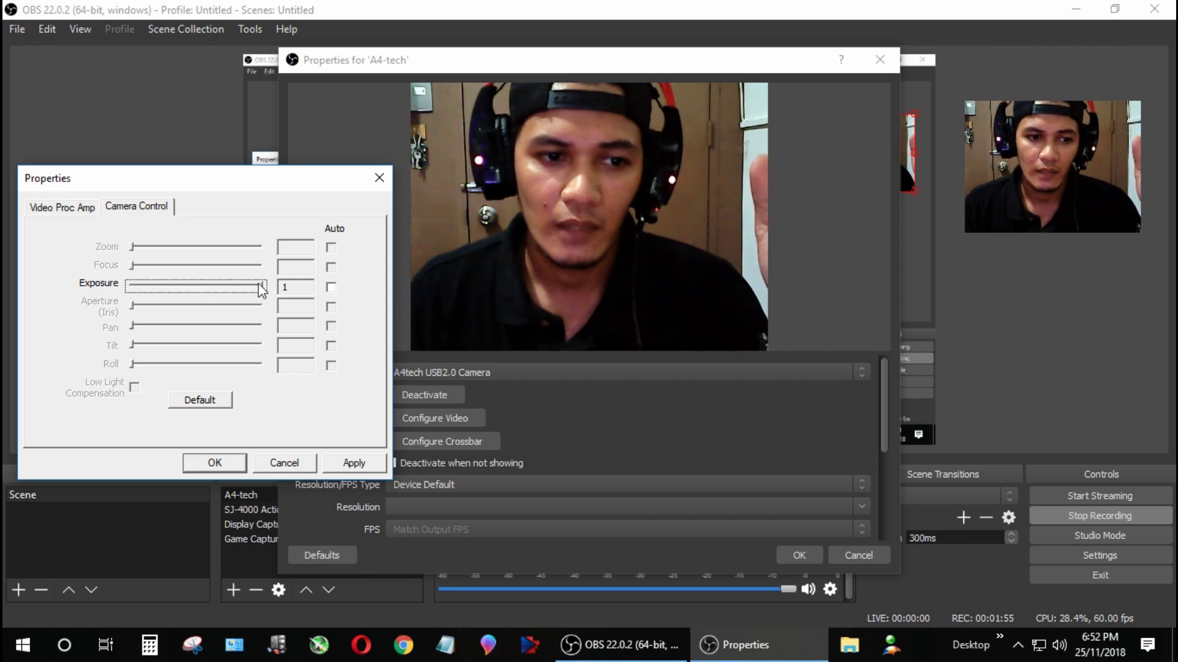
pyautogui.moveTo(258, 290); pyautogui.dragTo(170, 282)
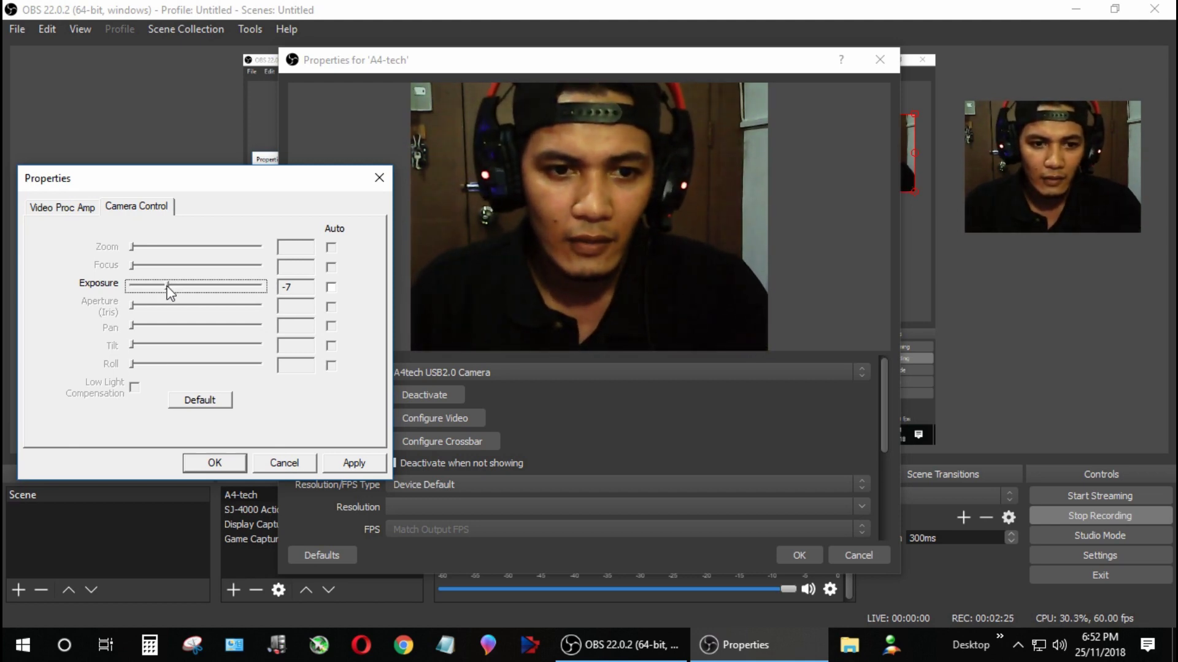
pyautogui.moveTo(174, 288); pyautogui.dragTo(238, 284)
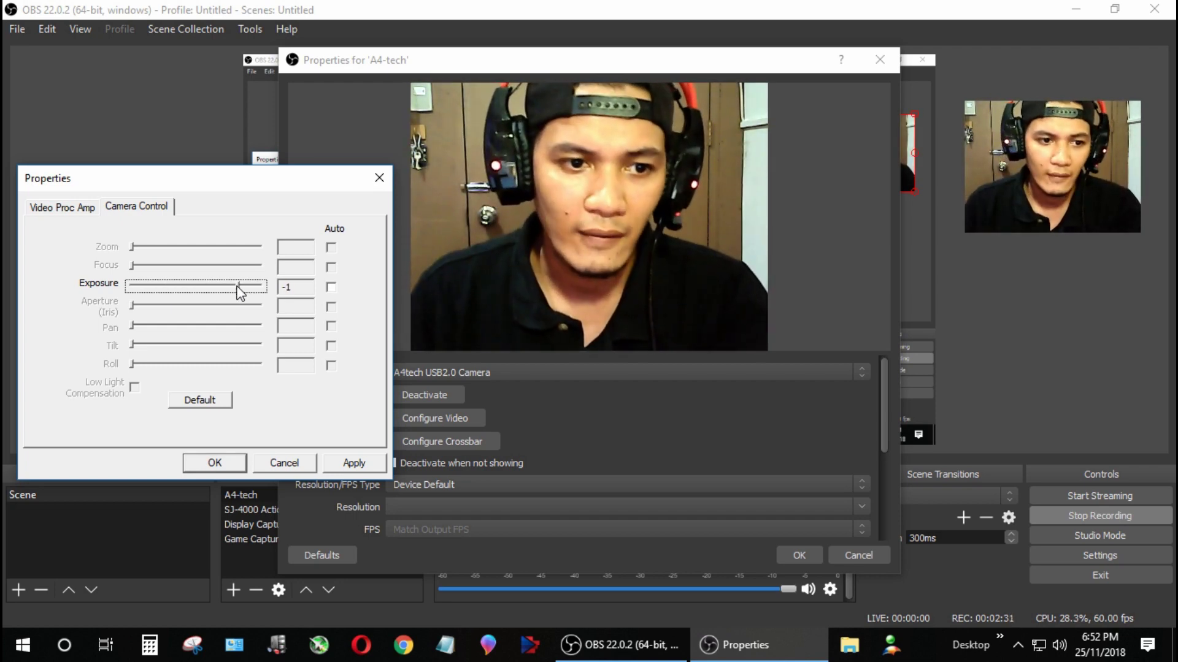
pyautogui.moveTo(238, 286); pyautogui.dragTo(179, 286)
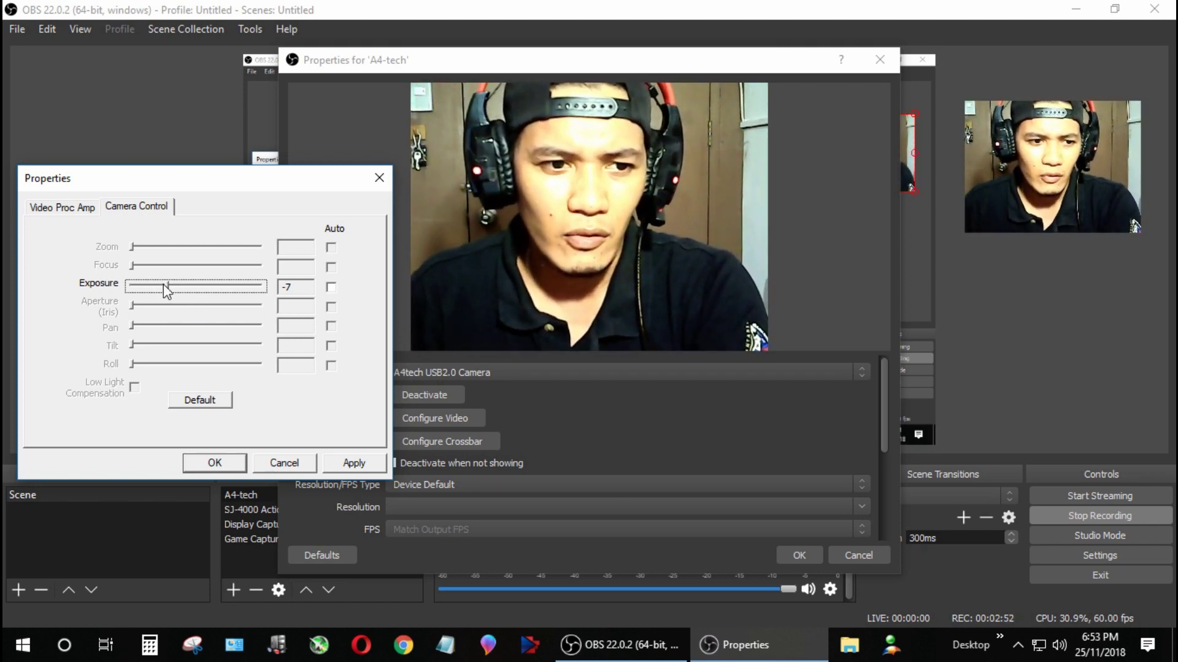
pyautogui.moveTo(168, 286); pyautogui.dragTo(154, 287)
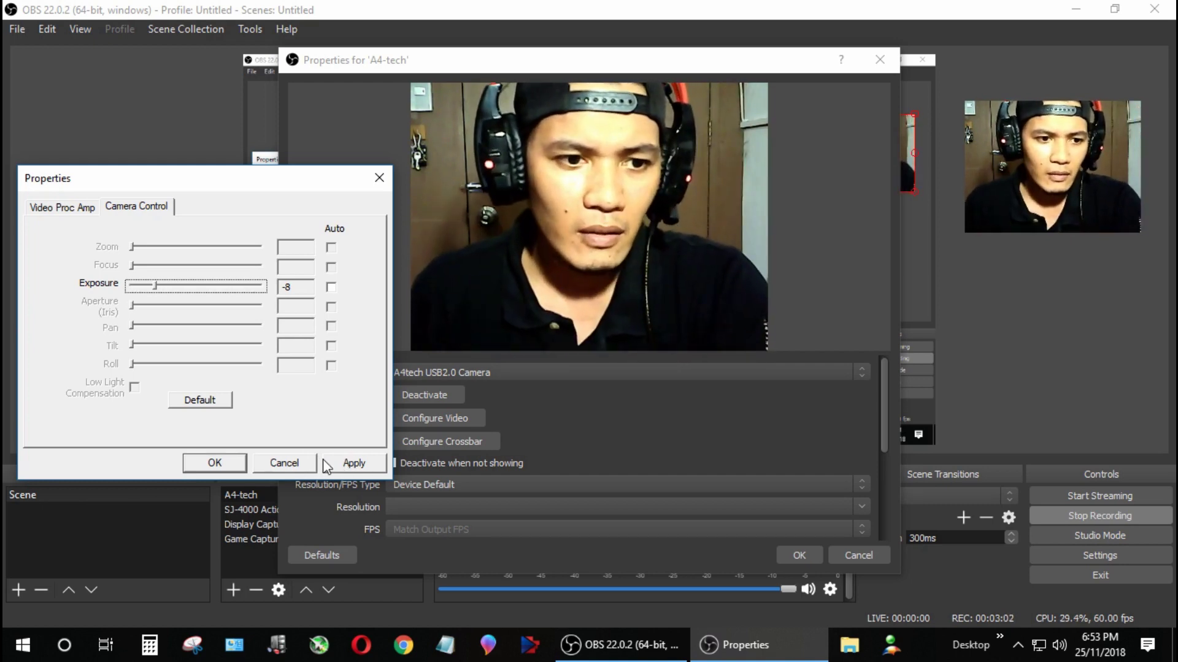
pyautogui.click(367, 465)
# Close the camera settings and the A4-tech Properties dialog with OK, keeping the changes.
pyautogui.click(214, 463)
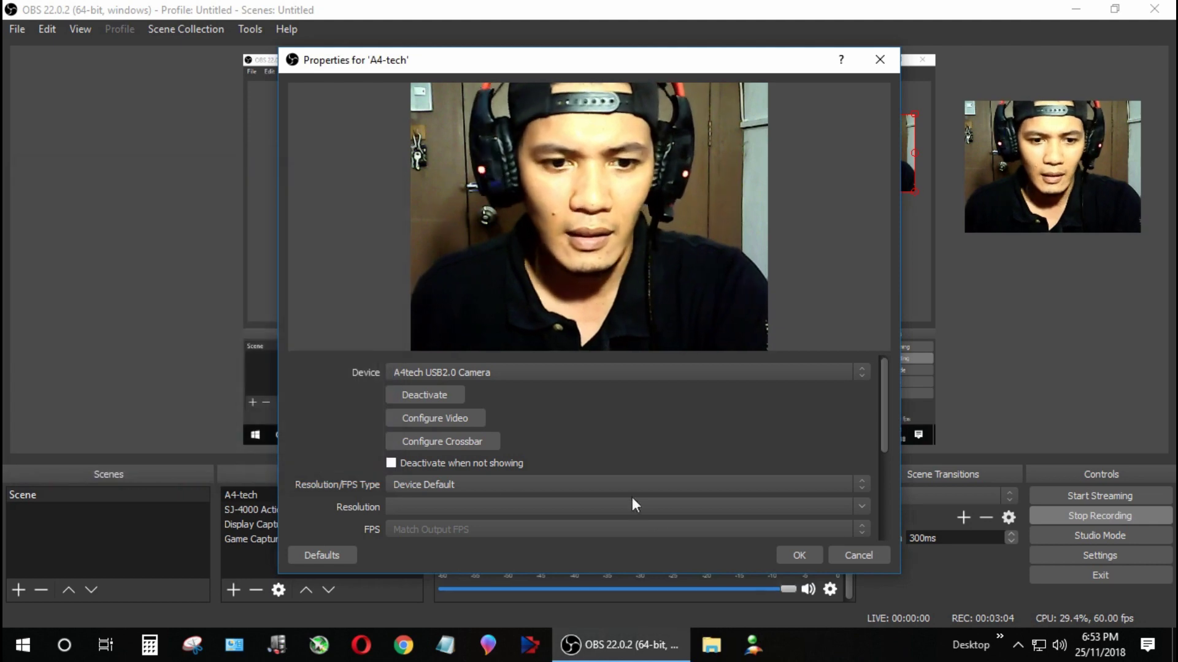
pyautogui.click(790, 557)
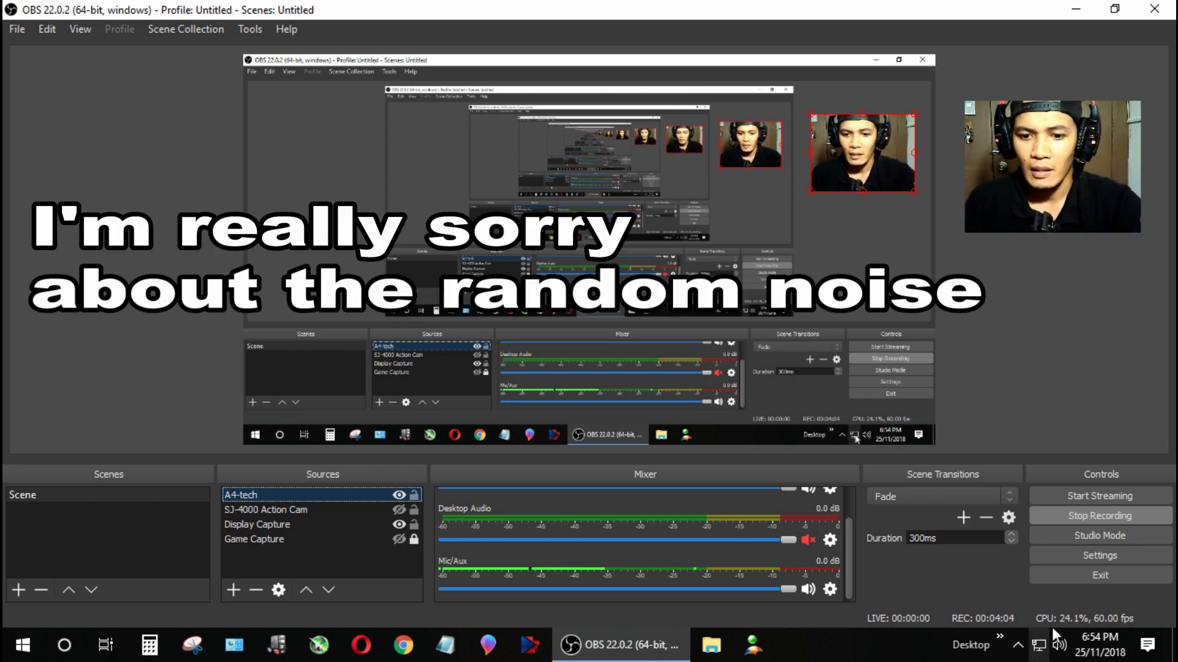
# Open the Windows Sound settings from the tray volume icon and show the Recording devices.
pyautogui.rightClick(1061, 647)
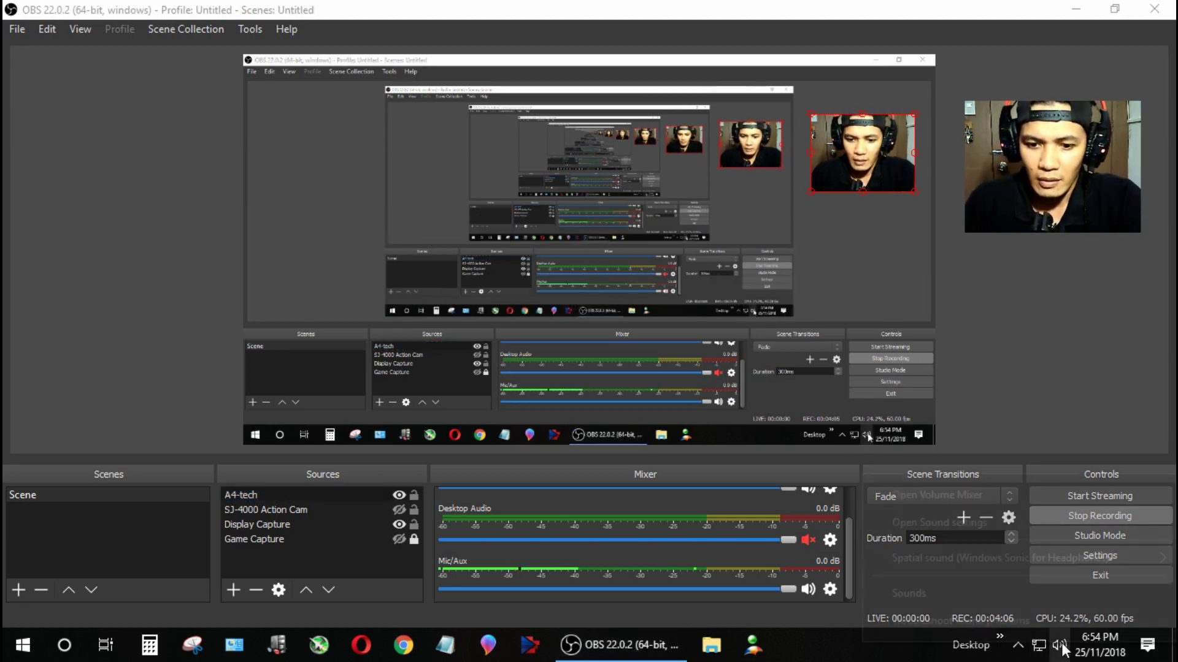
pyautogui.click(977, 596)
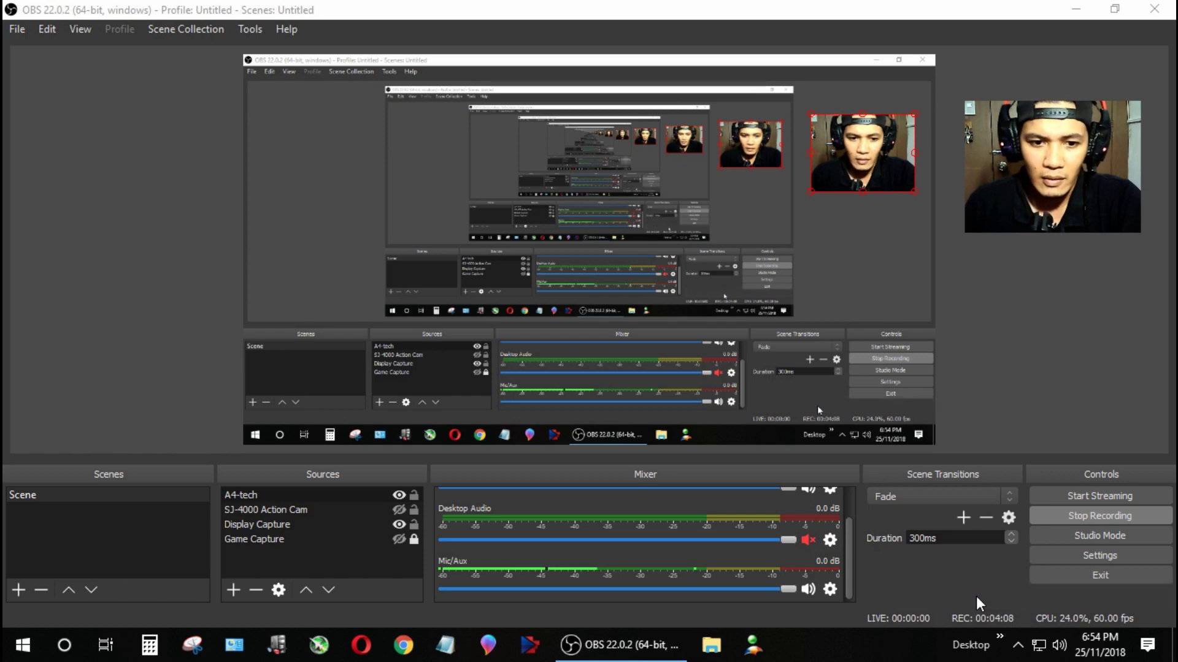
pyautogui.click(207, 157)
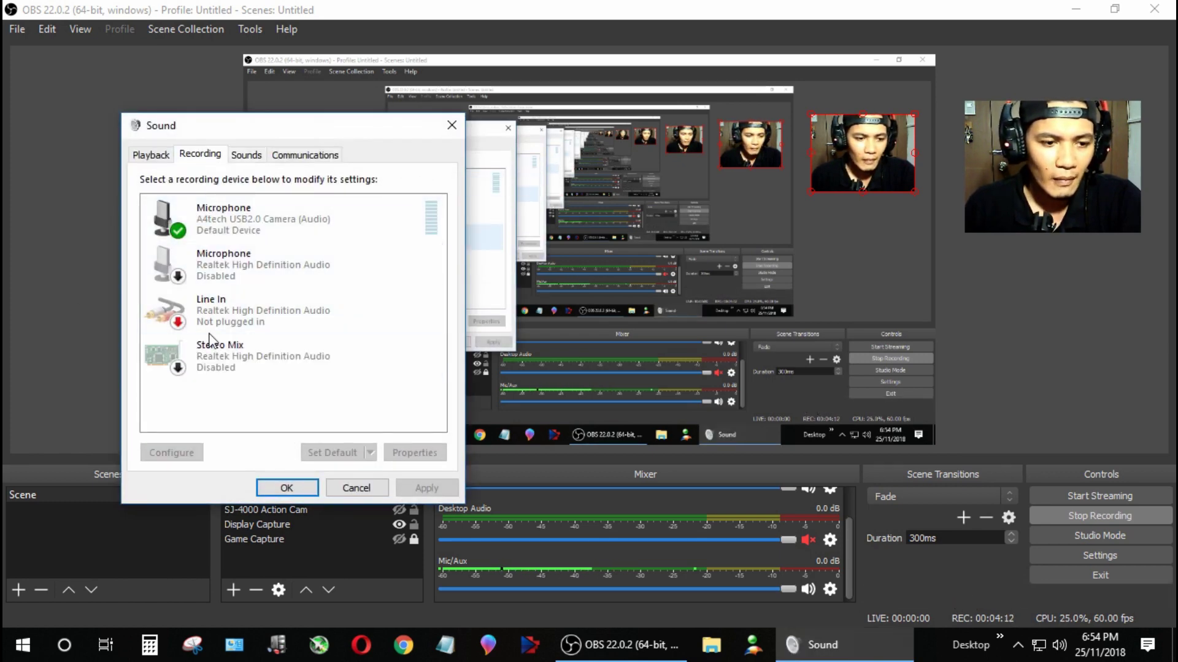
# Disable the A4tech camera microphone and enable the Realtek microphone.
pyautogui.rightClick(221, 225)
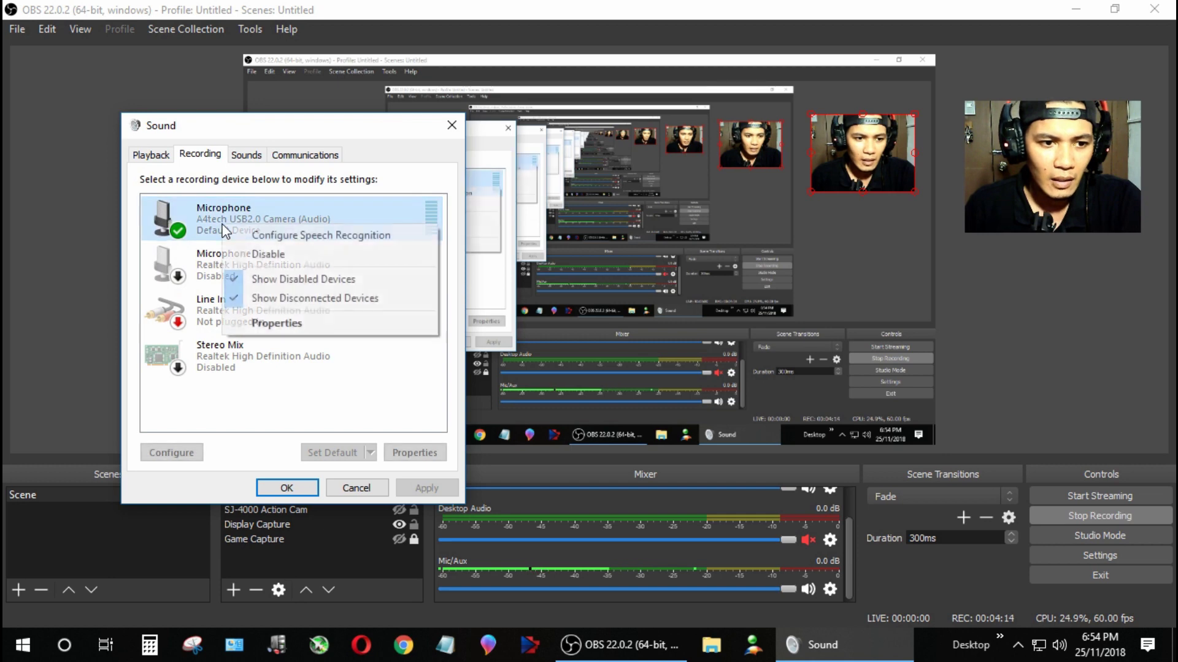
pyautogui.click(277, 258)
pyautogui.rightClick(213, 274)
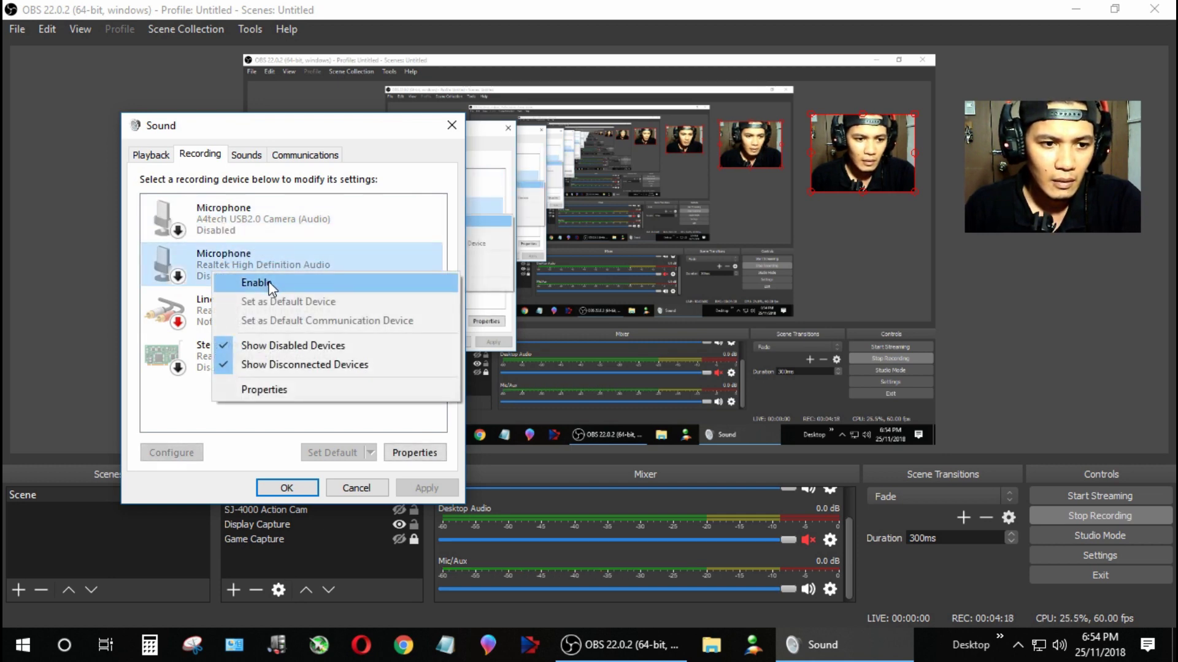
pyautogui.click(258, 283)
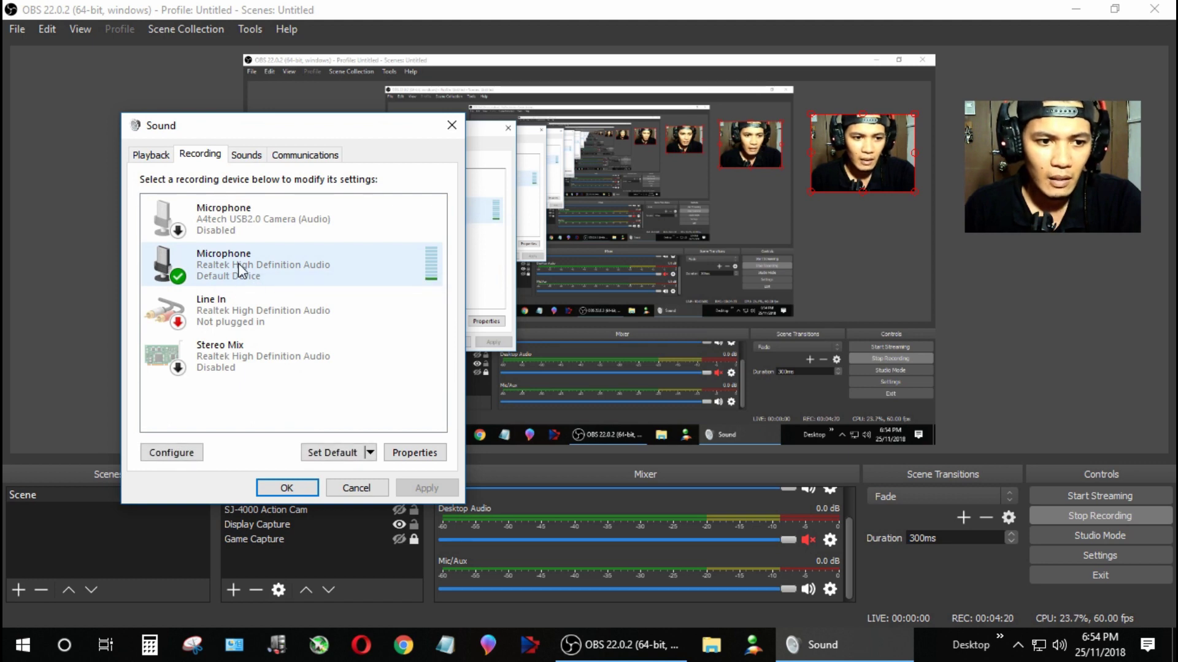
# Close the Sound dialog with OK to keep the Realtek microphone as the recording device.
pyautogui.click(300, 487)
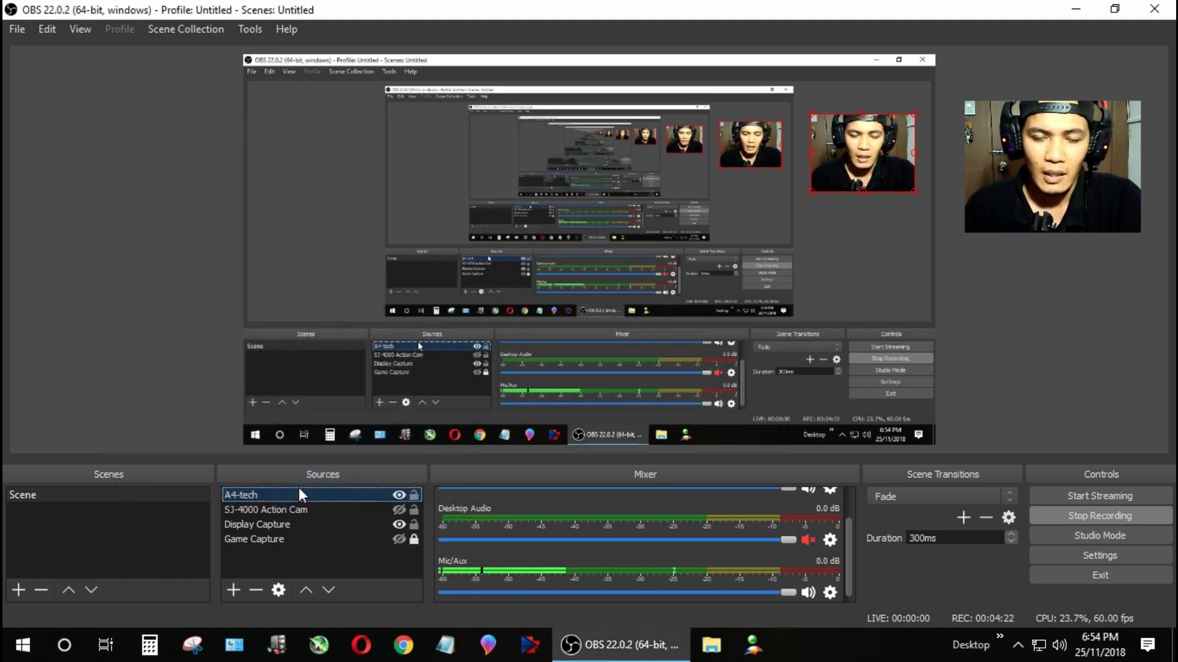